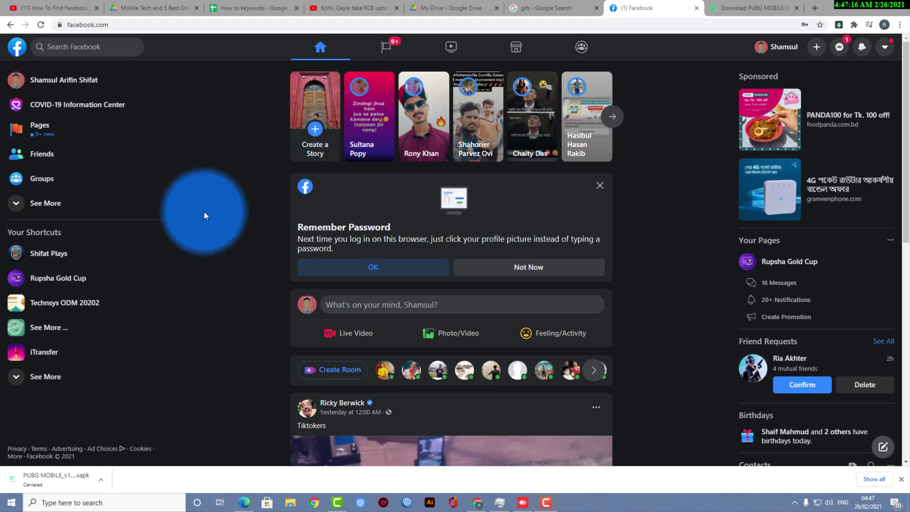
# Expand the sidebar sections and browse the On This Day memories, highlighting the 1 year ago post
pyautogui.click(50, 207)
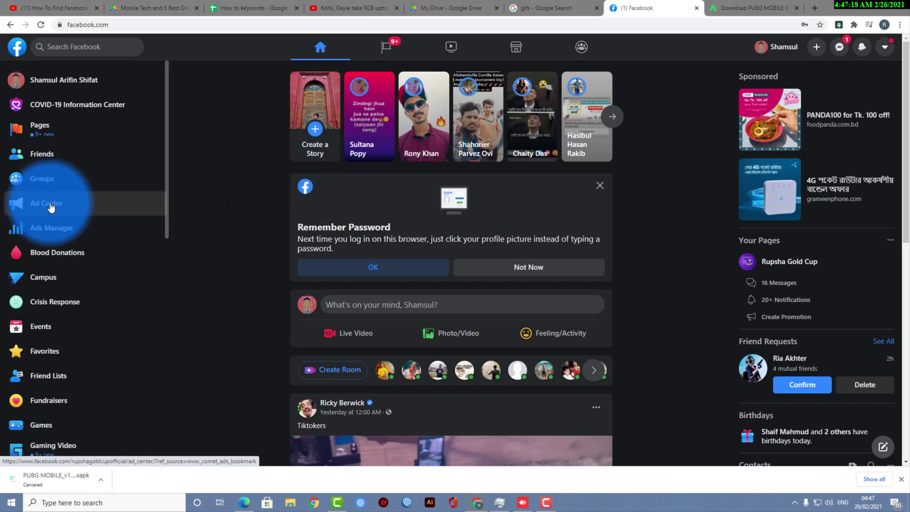
pyautogui.scroll(-1, 52, 209)
pyautogui.scroll(-1, 52, 209)
pyautogui.scroll(-1, 51, 209)
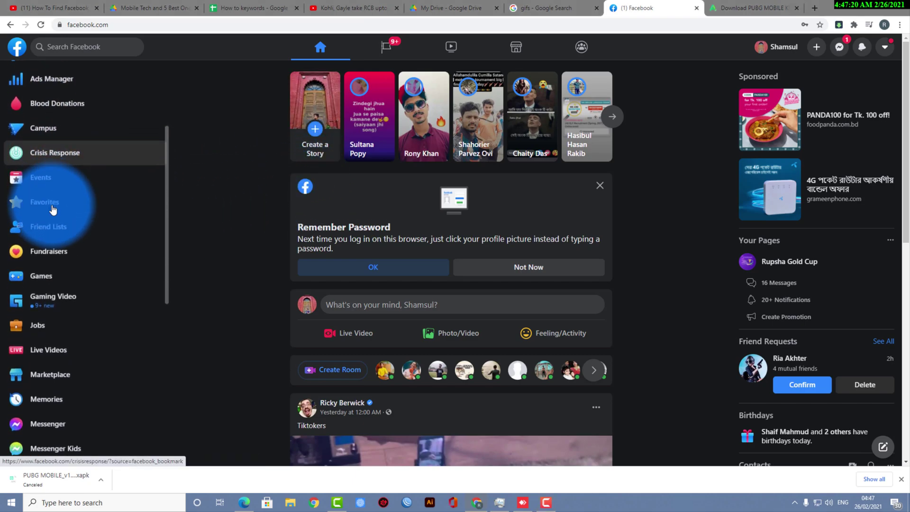
pyautogui.scroll(-1, 57, 216)
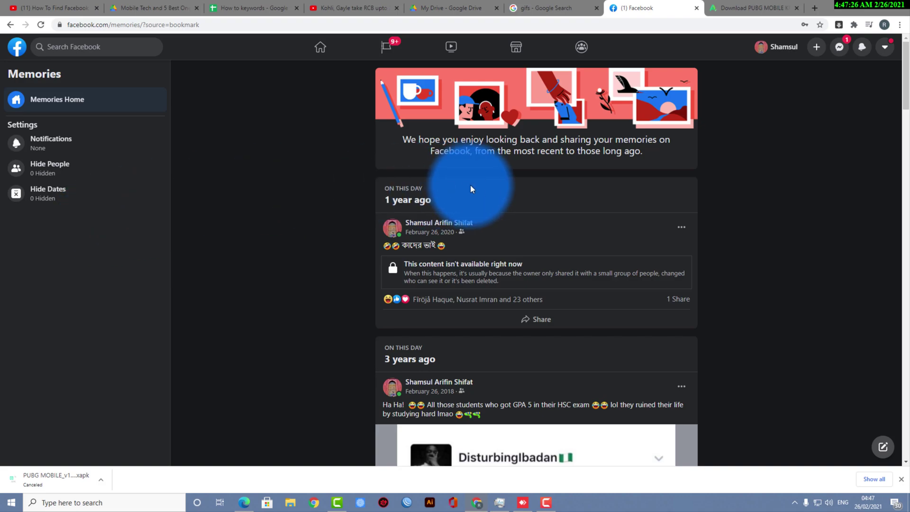
pyautogui.moveTo(372, 181)
pyautogui.mouseDown()
pyautogui.moveTo(545, 285)
pyautogui.moveTo(723, 347)
pyautogui.mouseUp()
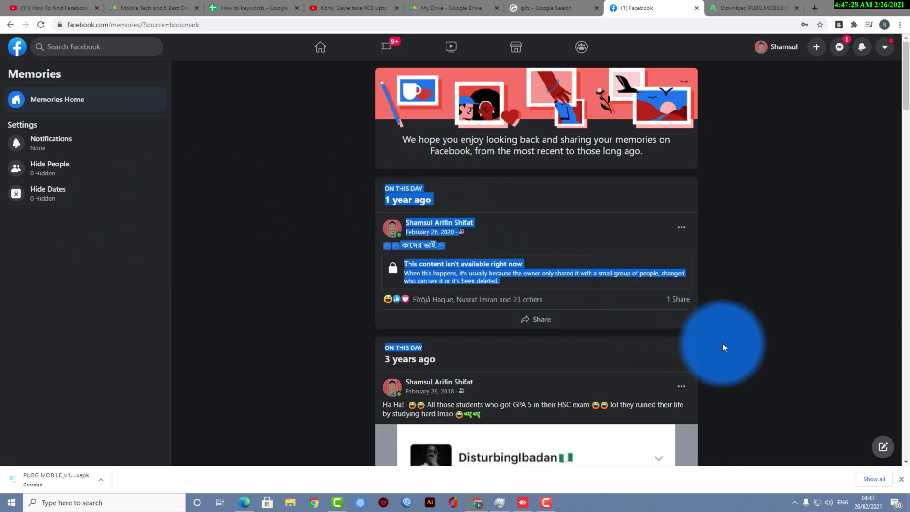
pyautogui.moveTo(369, 202); pyautogui.dragTo(451, 202)
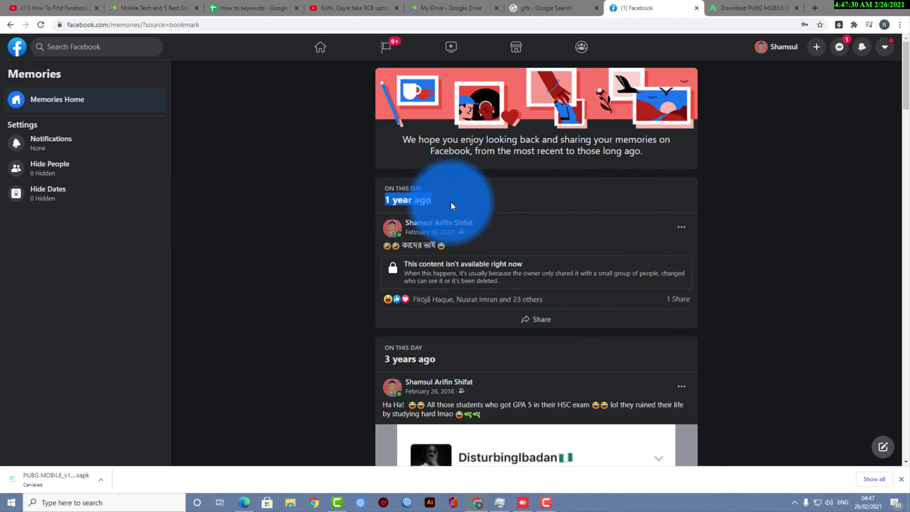
pyautogui.click(451, 205)
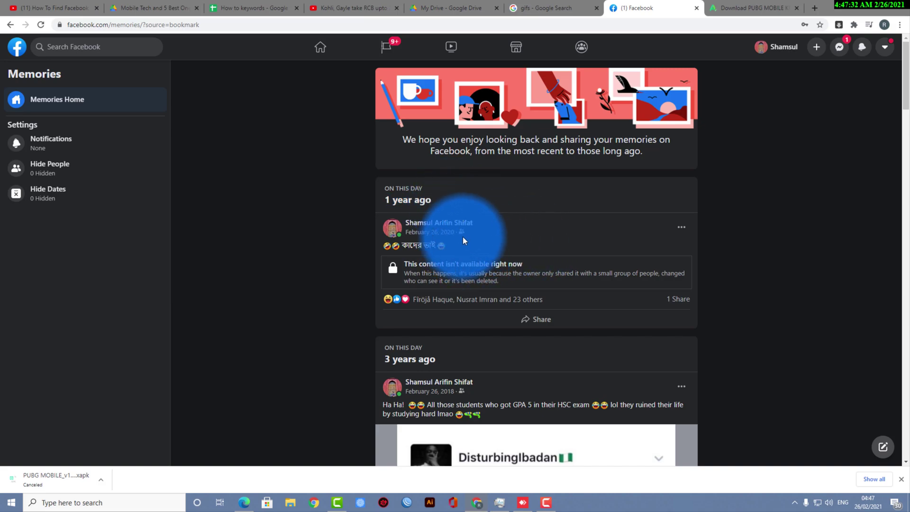
pyautogui.scroll(-2, 553, 310)
pyautogui.scroll(-1, 554, 310)
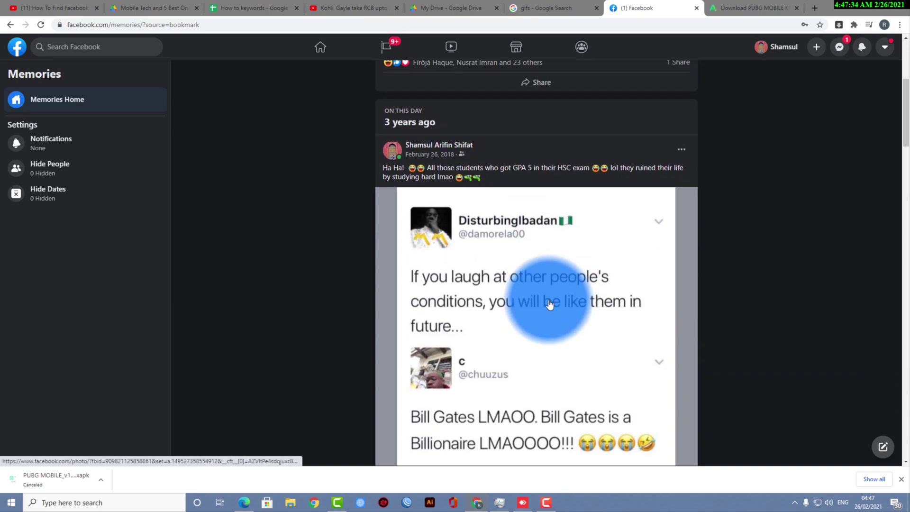
pyautogui.scroll(-1, 478, 158)
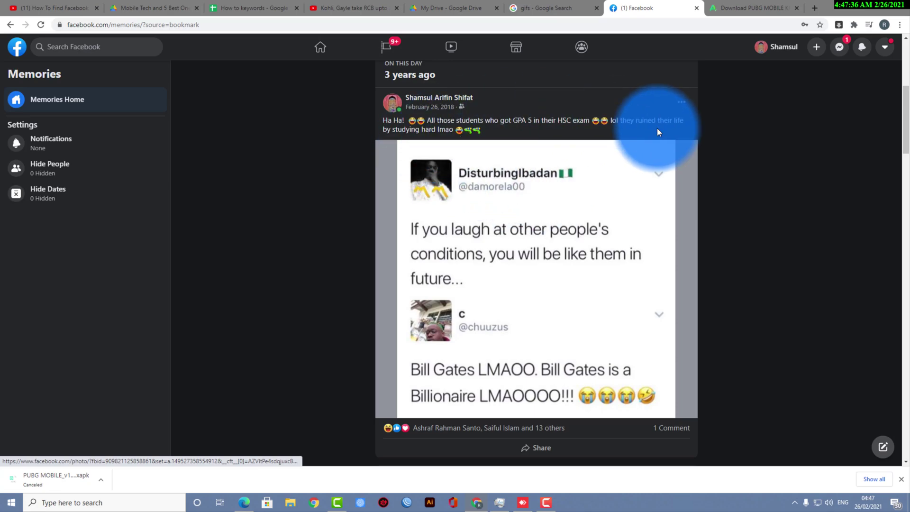
pyautogui.scroll(-2, 545, 295)
pyautogui.scroll(-2, 540, 314)
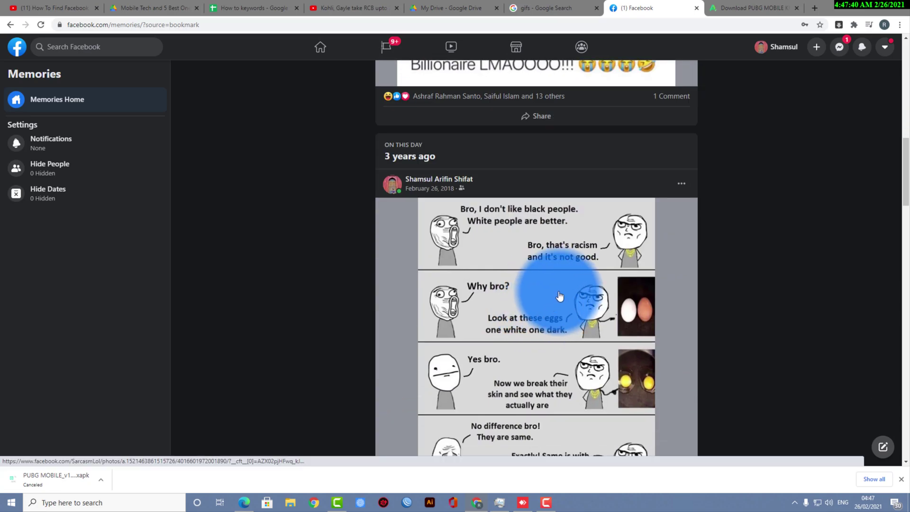
pyautogui.scroll(-1, 560, 296)
pyautogui.scroll(-2, 555, 284)
pyautogui.scroll(-2, 549, 304)
pyautogui.scroll(-3, 545, 305)
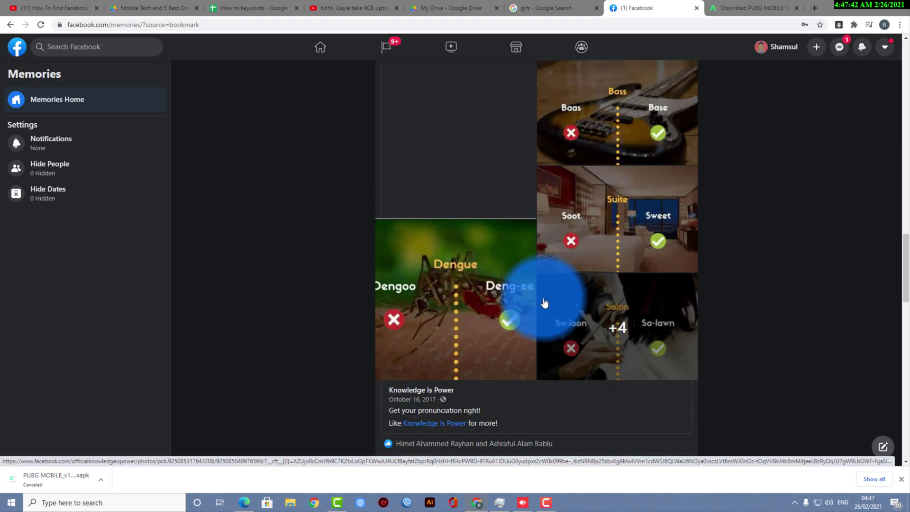
pyautogui.scroll(-1, 545, 313)
pyautogui.scroll(-4, 545, 332)
pyautogui.scroll(-4, 545, 333)
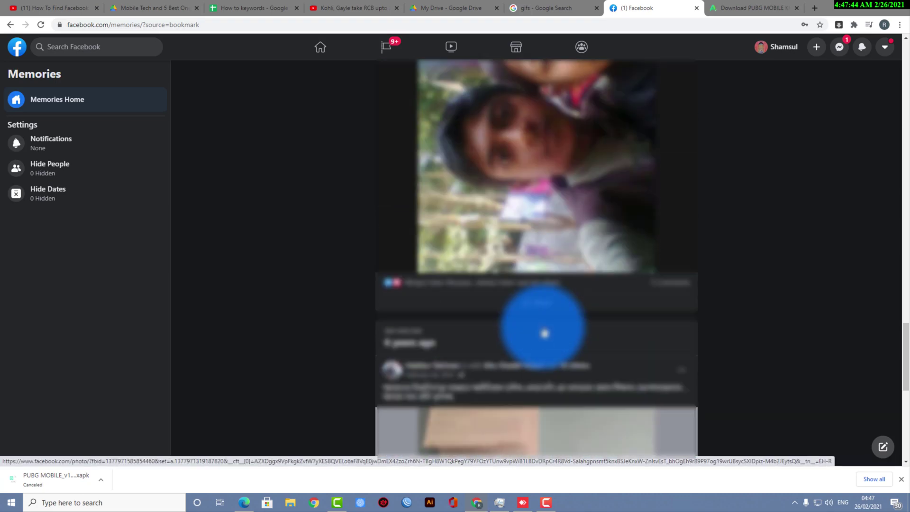
pyautogui.scroll(-3, 545, 333)
pyautogui.scroll(-2, 546, 329)
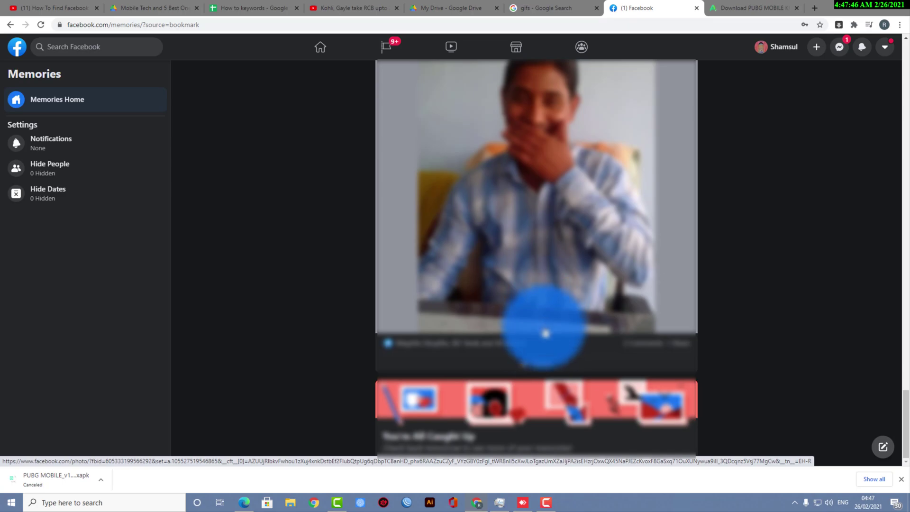
pyautogui.scroll(2, 540, 334)
pyautogui.scroll(-2, 535, 330)
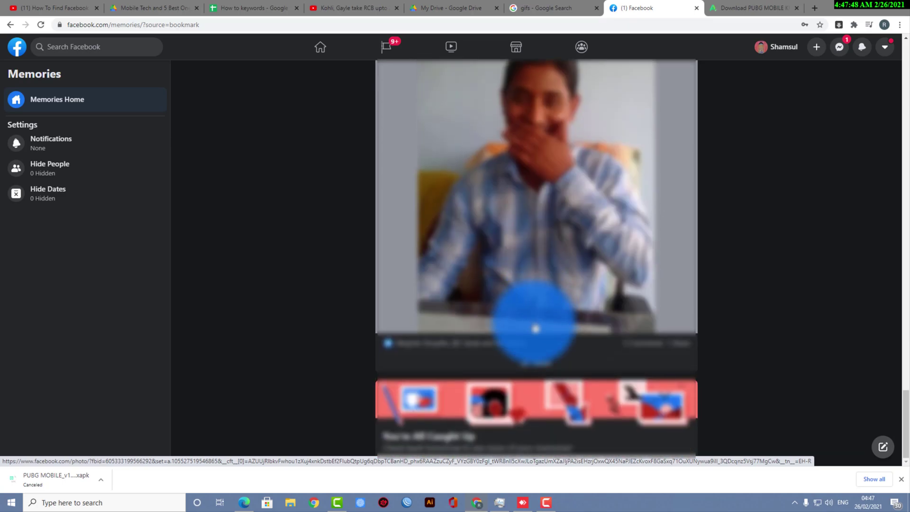
pyautogui.scroll(3, 503, 358)
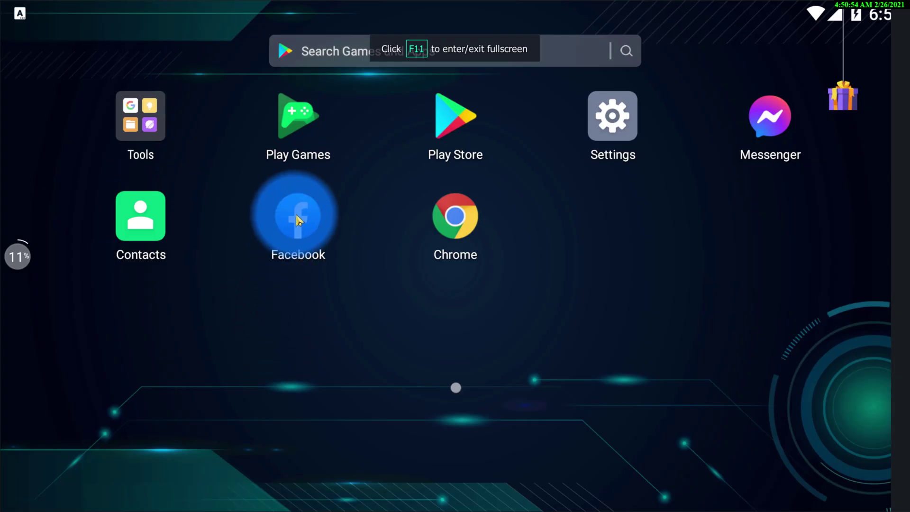
# Launch the Facebook Android app and long-press the Memories shortcut in its Menu
pyautogui.click(297, 215)
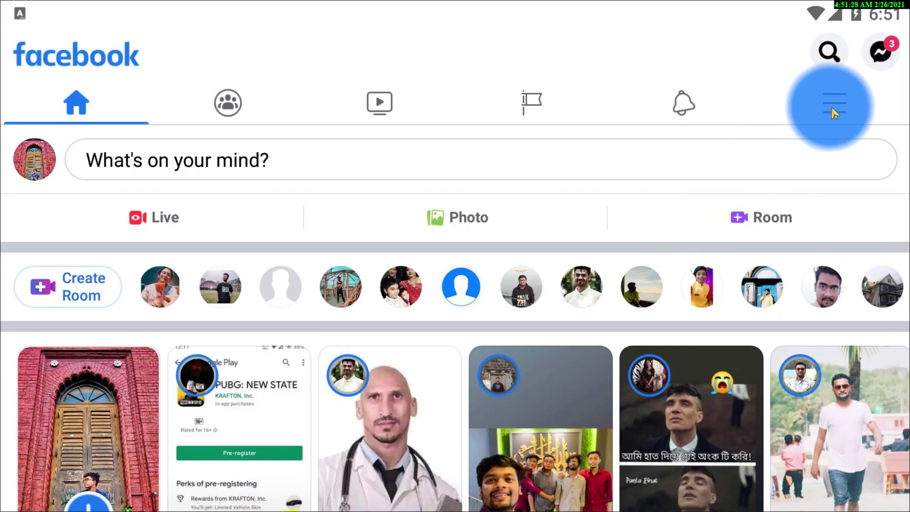
pyautogui.click(836, 108)
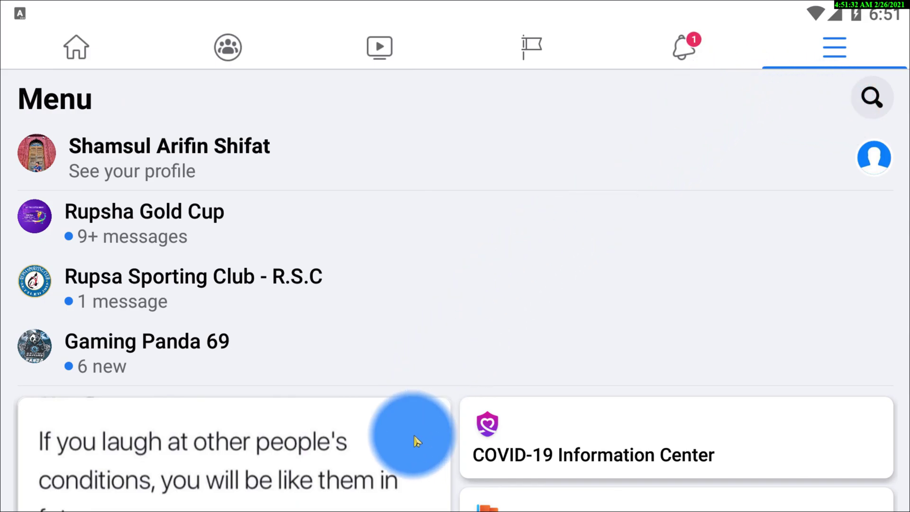
pyautogui.moveTo(417, 441); pyautogui.dragTo(437, 118)
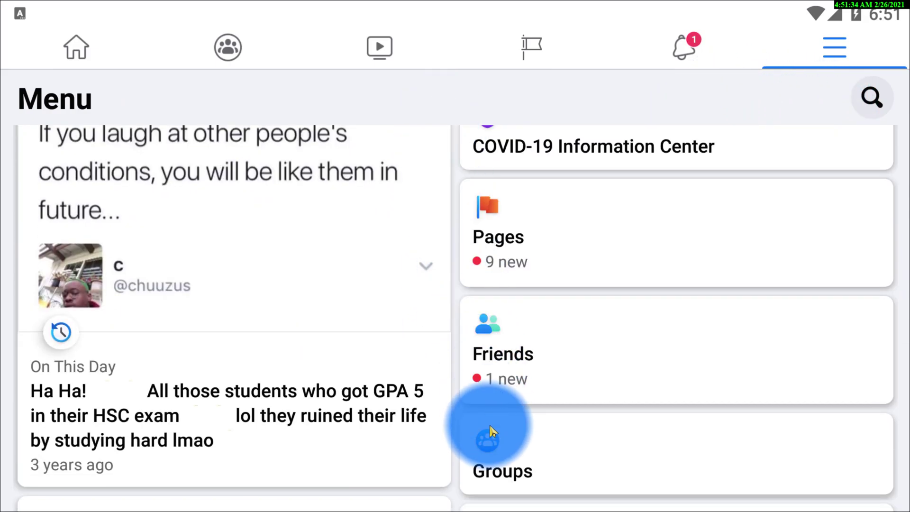
pyautogui.moveTo(491, 437); pyautogui.dragTo(517, 184)
pyautogui.moveTo(548, 433); pyautogui.dragTo(551, 309)
pyautogui.click(61, 294)
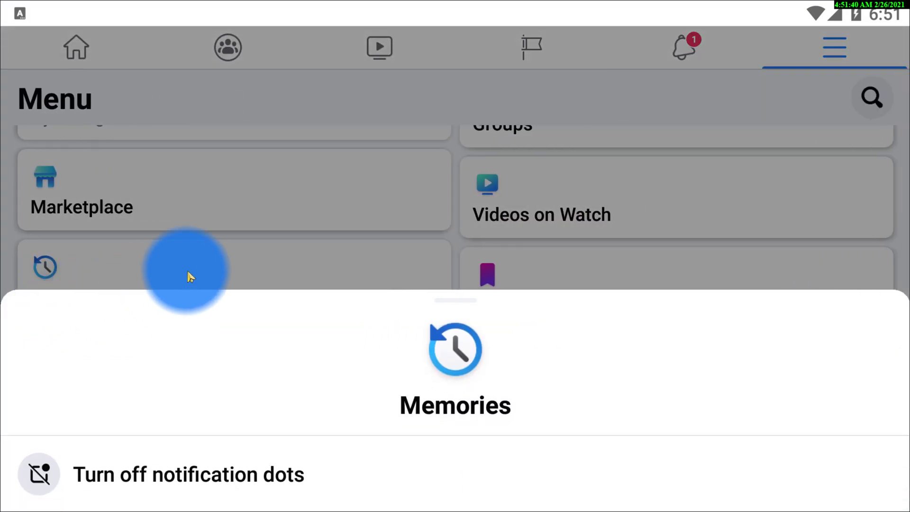
pyautogui.click(188, 273)
pyautogui.click(148, 299)
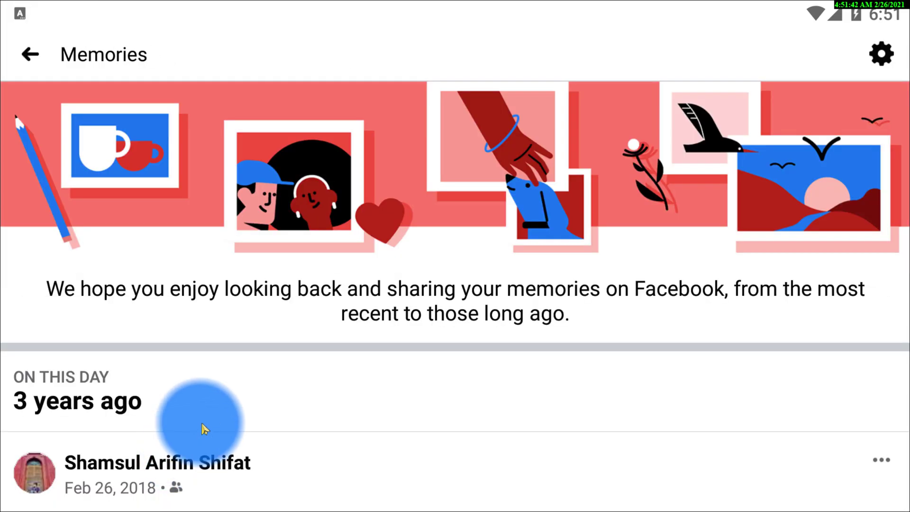
pyautogui.moveTo(316, 443); pyautogui.dragTo(346, 268)
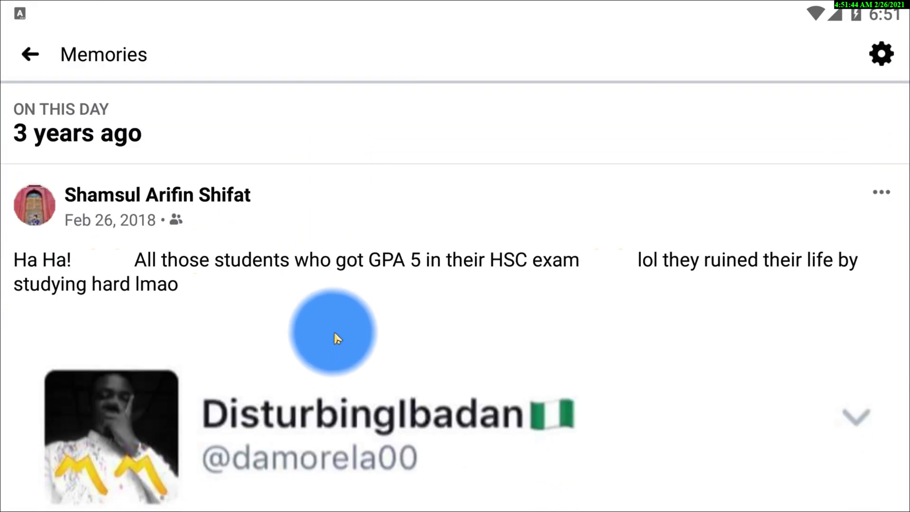
pyautogui.moveTo(334, 334); pyautogui.dragTo(342, 223)
pyautogui.moveTo(427, 432); pyautogui.dragTo(427, 223)
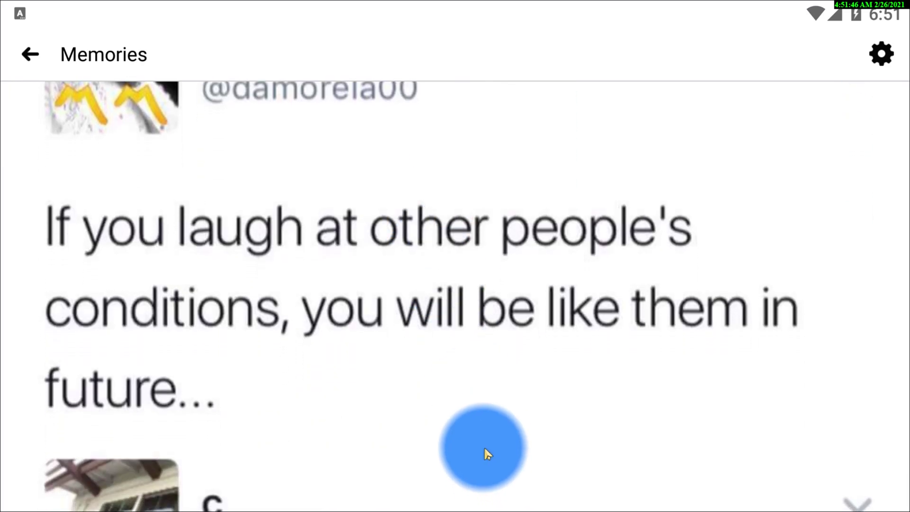
pyautogui.moveTo(484, 453); pyautogui.dragTo(489, 213)
pyautogui.moveTo(524, 423); pyautogui.dragTo(504, 335)
pyautogui.moveTo(512, 285); pyautogui.dragTo(488, 386)
pyautogui.click(676, 227)
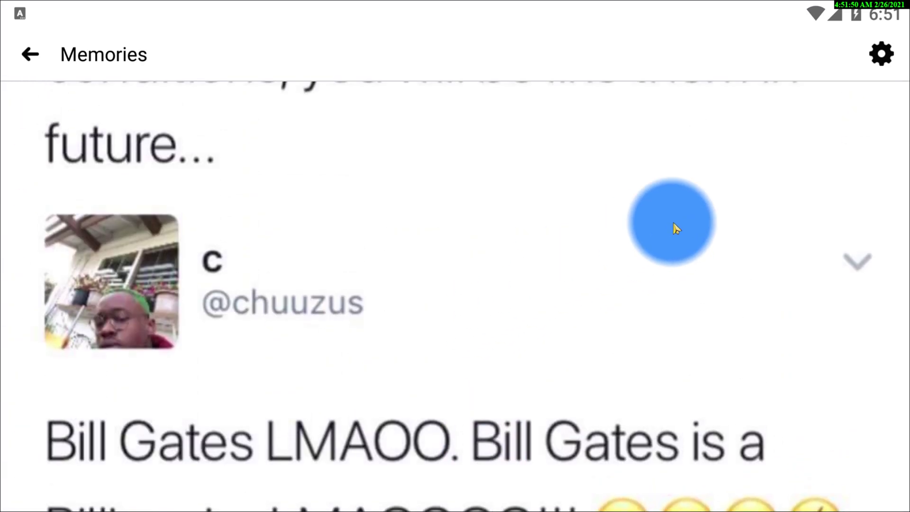
pyautogui.click(844, 100)
# Review the hidden People and Dates pages in Memories settings, then choose All Memories notifications
pyautogui.click(889, 69)
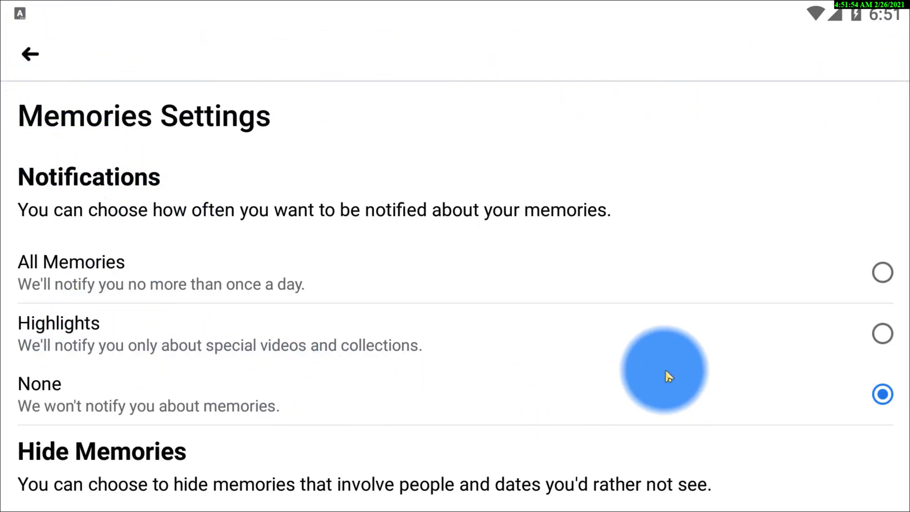
pyautogui.moveTo(665, 371); pyautogui.dragTo(643, 256)
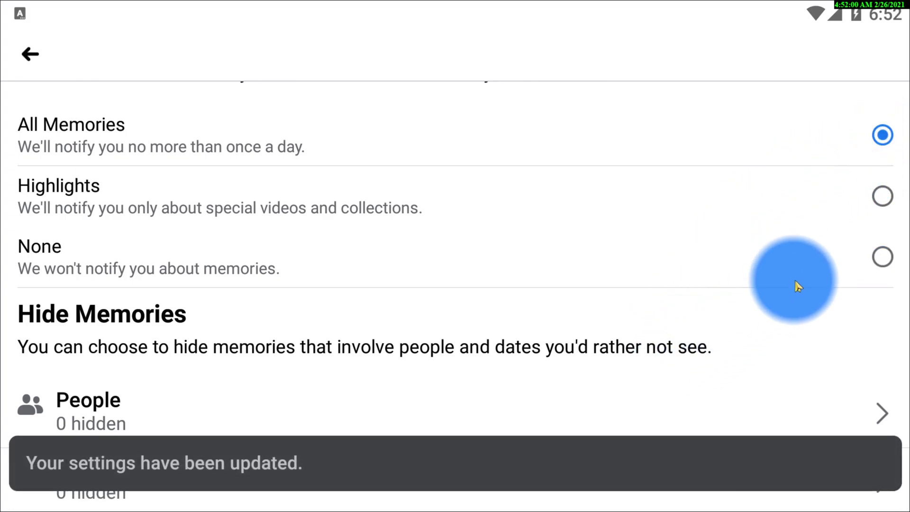
pyautogui.moveTo(515, 335); pyautogui.dragTo(523, 213)
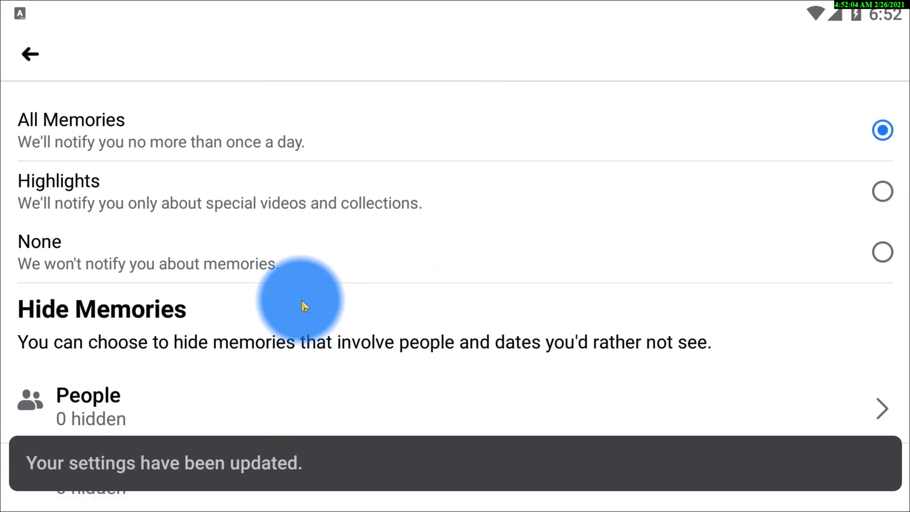
pyautogui.click(297, 401)
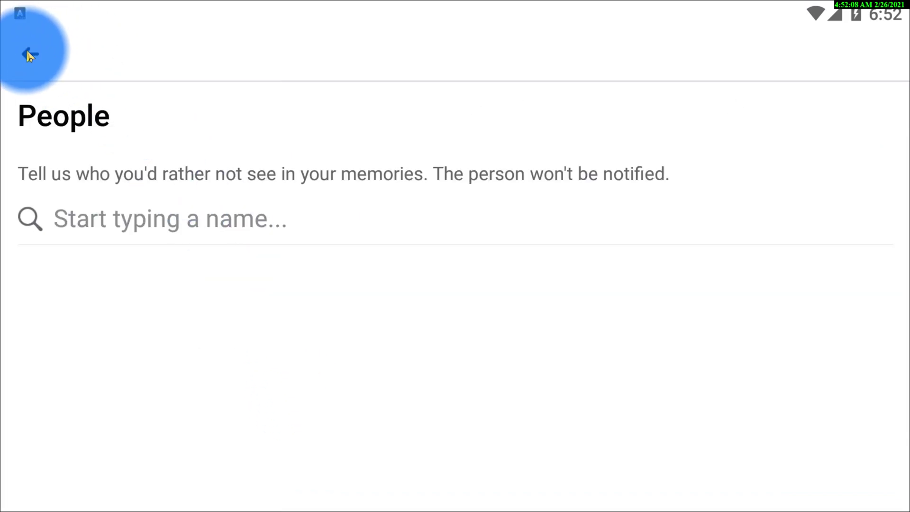
pyautogui.click(28, 54)
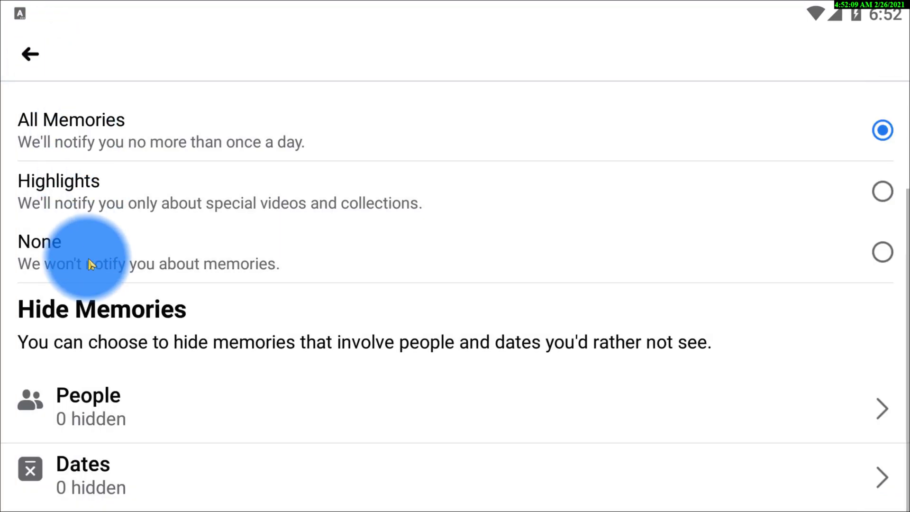
pyautogui.click(184, 492)
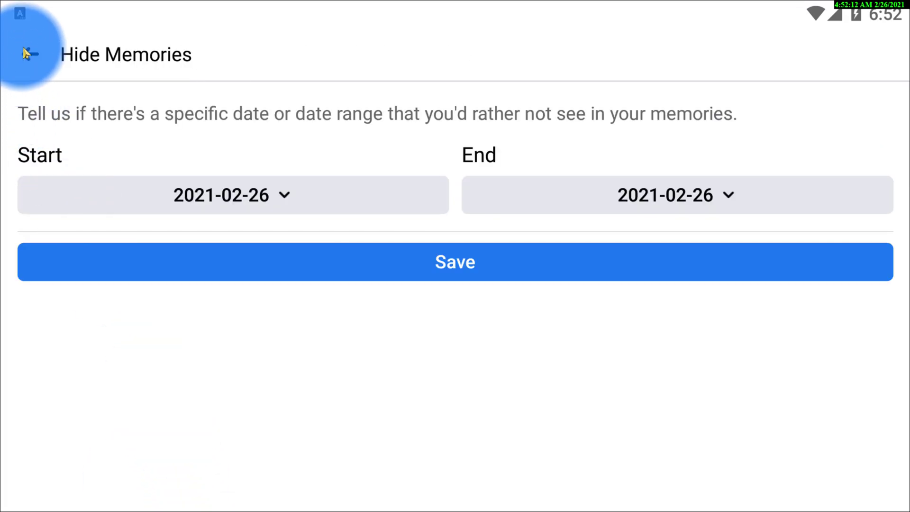
pyautogui.click(29, 55)
pyautogui.scroll(2, 204, 351)
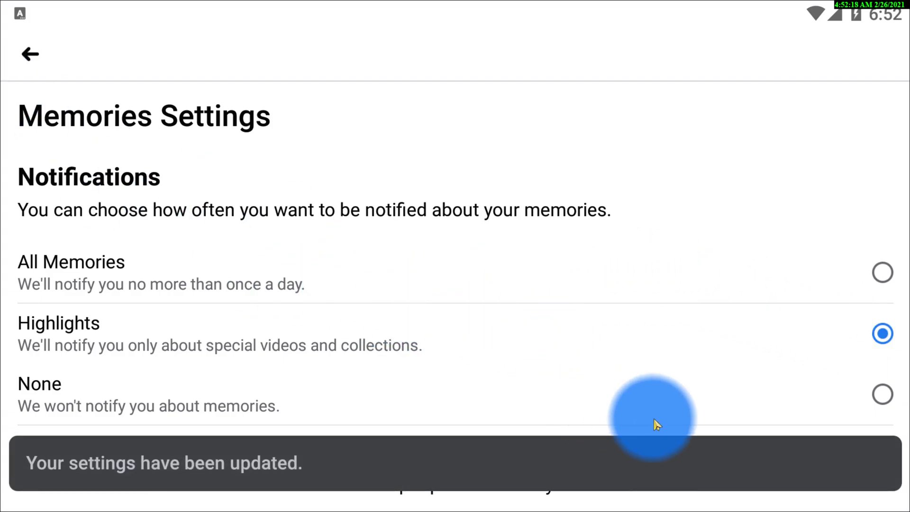
pyautogui.click(778, 402)
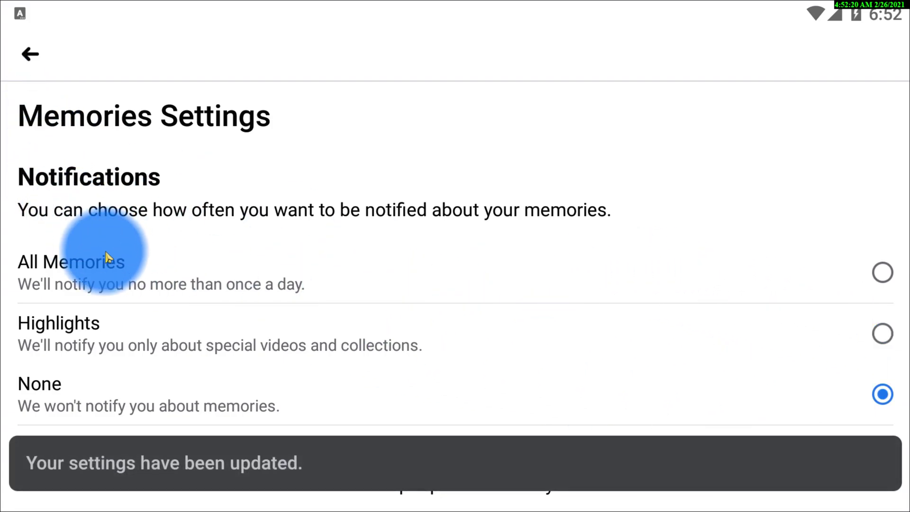
pyautogui.click(135, 275)
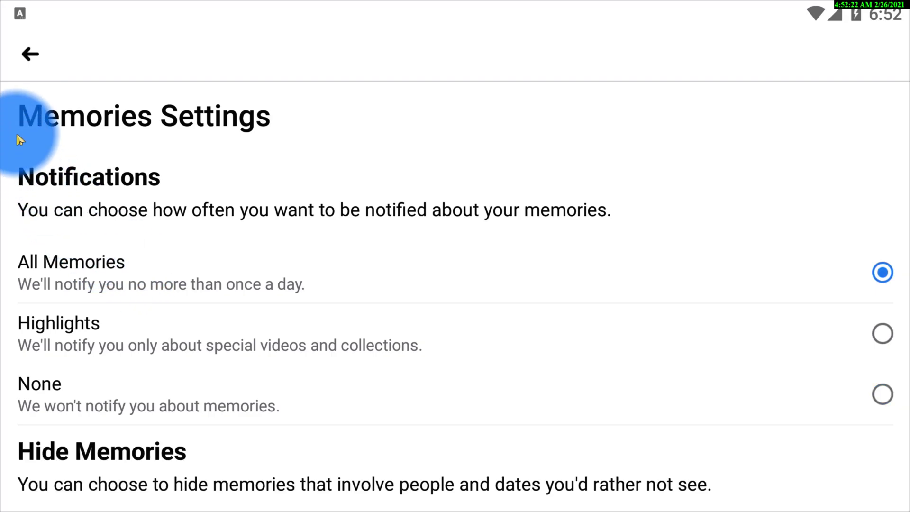
# Share the Sarcasm comic memory to News Feed with Share Now, then exit Memories
pyautogui.click(28, 53)
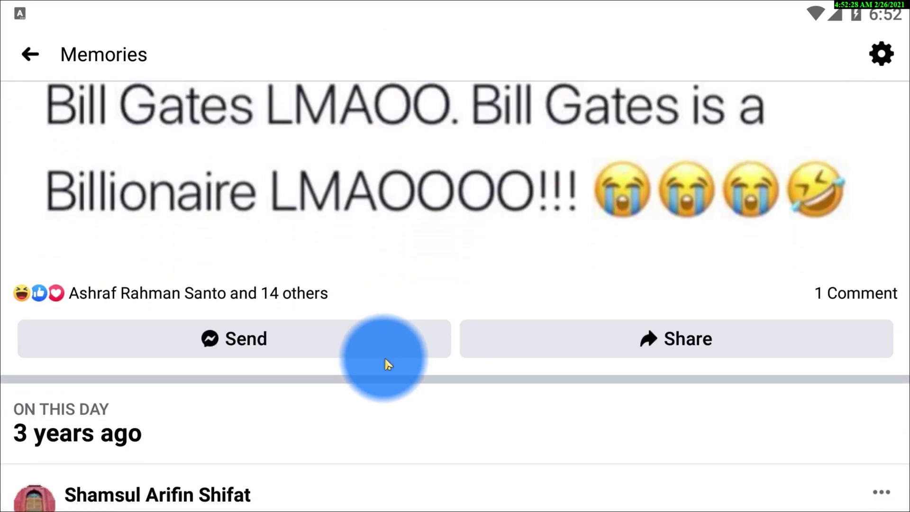
pyautogui.click(562, 347)
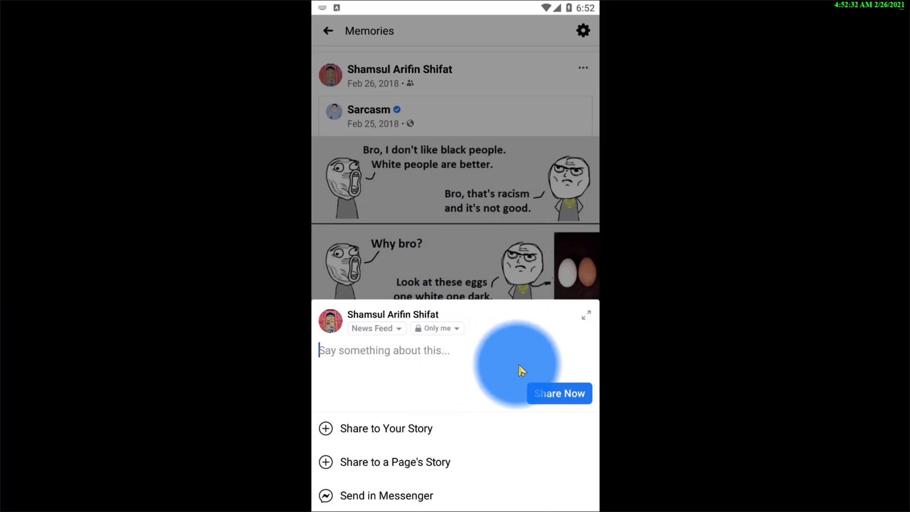
pyautogui.click(555, 395)
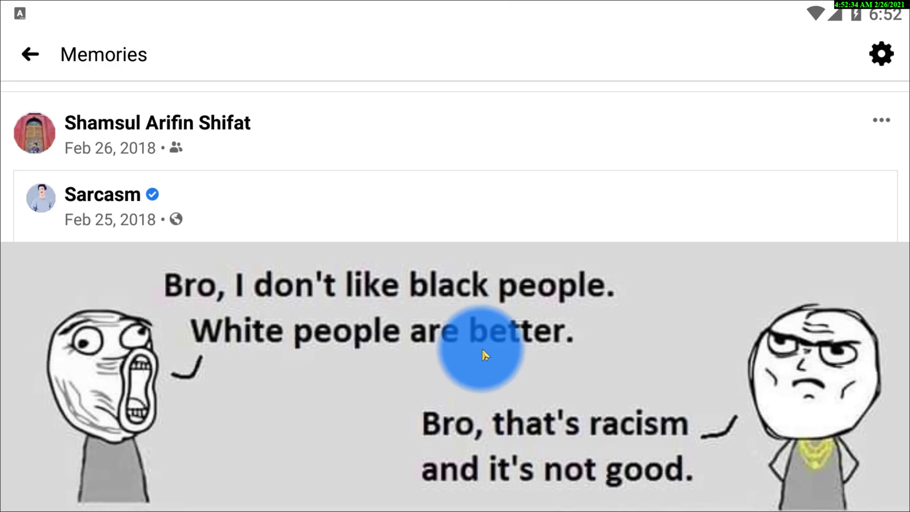
pyautogui.click(30, 57)
# Glance at the notifications list, then go to your own profile through the main menu
pyautogui.click(690, 47)
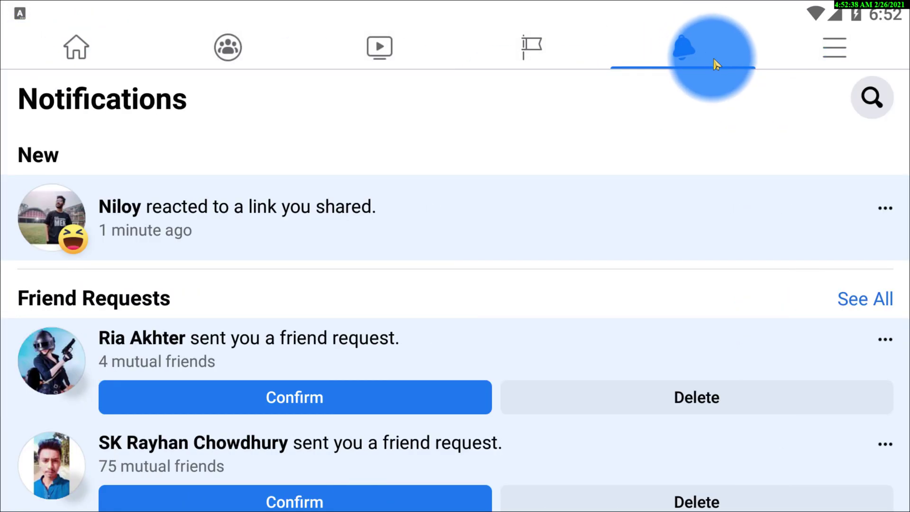
pyautogui.click(836, 56)
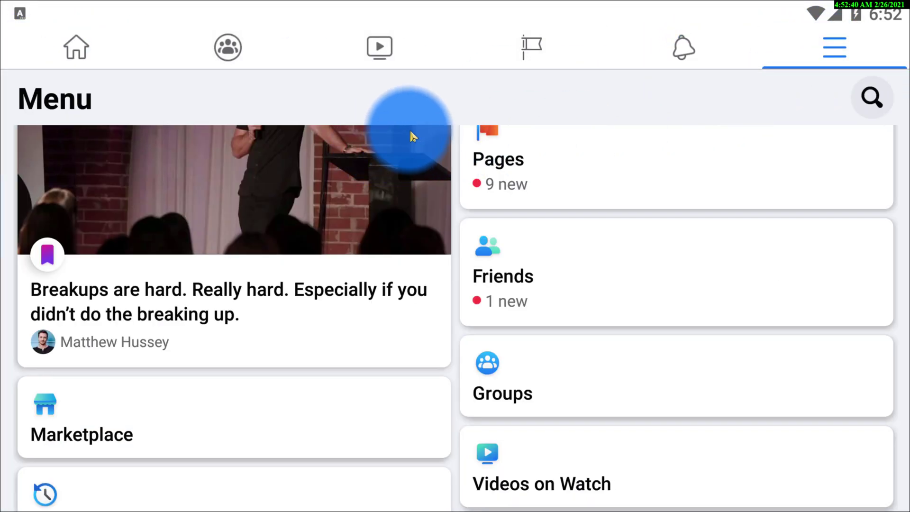
pyautogui.scroll(3, 718, 108)
pyautogui.click(357, 172)
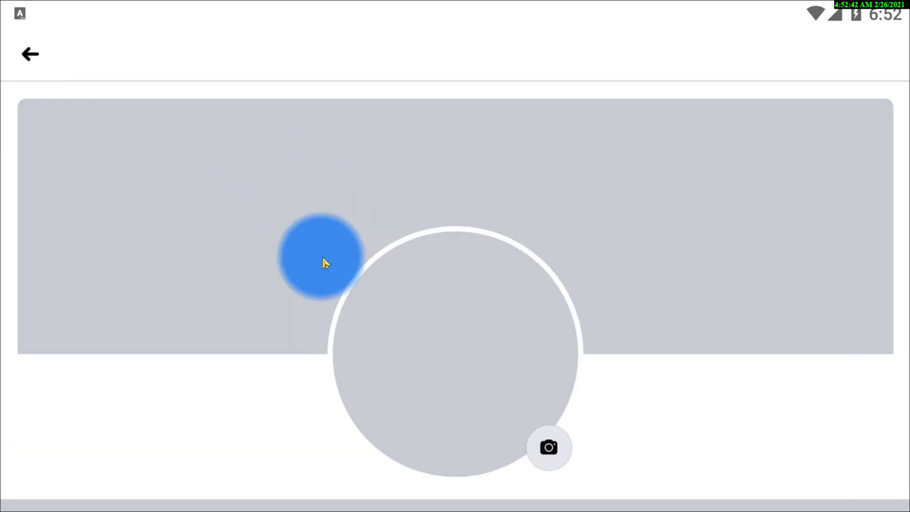
pyautogui.scroll(-5, 358, 342)
pyautogui.scroll(-3, 297, 355)
pyautogui.scroll(-8, 298, 349)
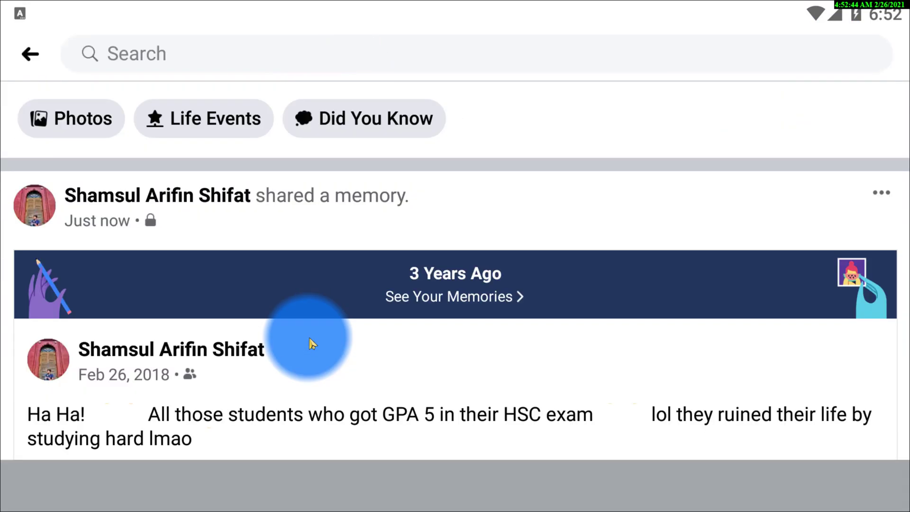
pyautogui.scroll(-5, 302, 341)
pyautogui.scroll(2, 303, 272)
pyautogui.scroll(-5, 305, 400)
pyautogui.scroll(-3, 285, 213)
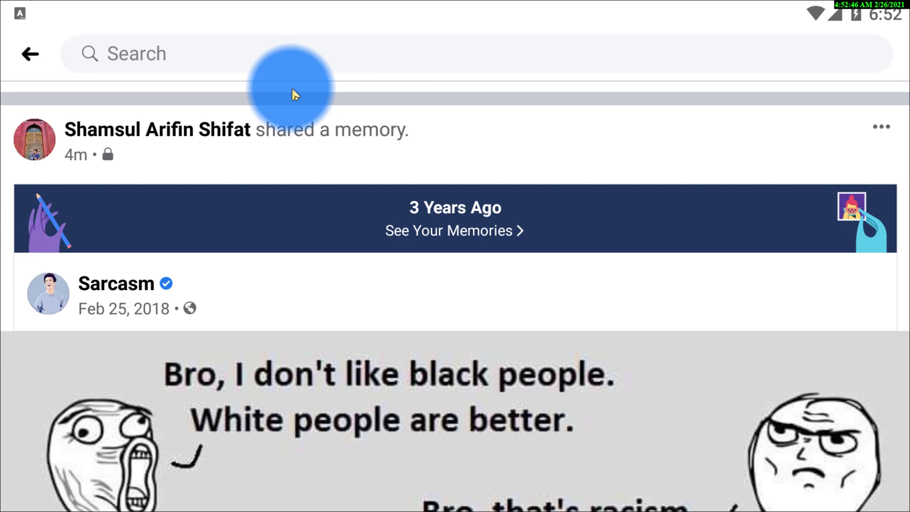
pyautogui.scroll(-2, 294, 92)
pyautogui.scroll(-5, 298, 138)
pyautogui.moveTo(283, 283); pyautogui.dragTo(299, 55)
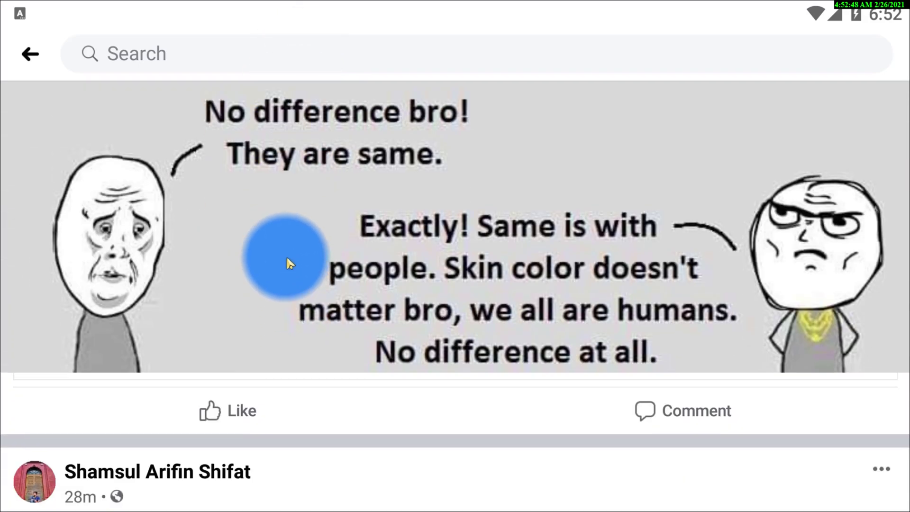
pyautogui.moveTo(289, 260)
pyautogui.mouseDown()
pyautogui.moveTo(294, 138)
pyautogui.moveTo(305, 366)
pyautogui.mouseUp()
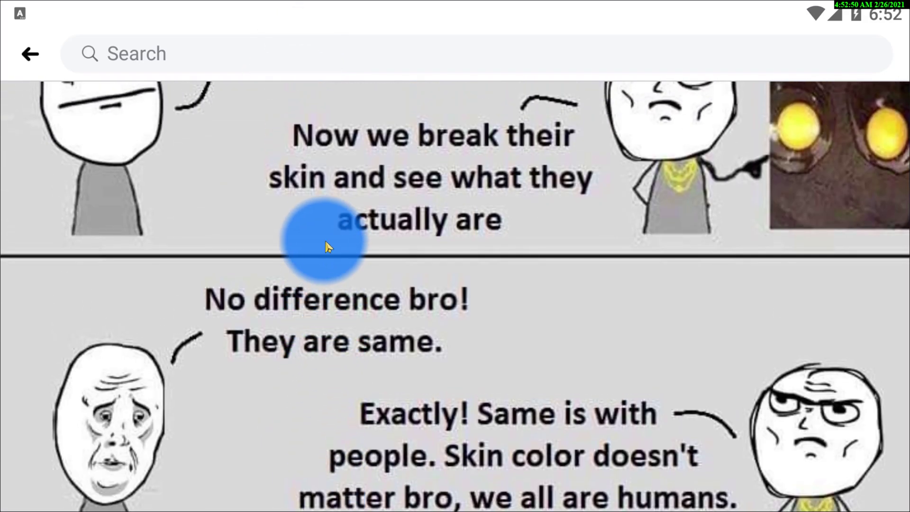